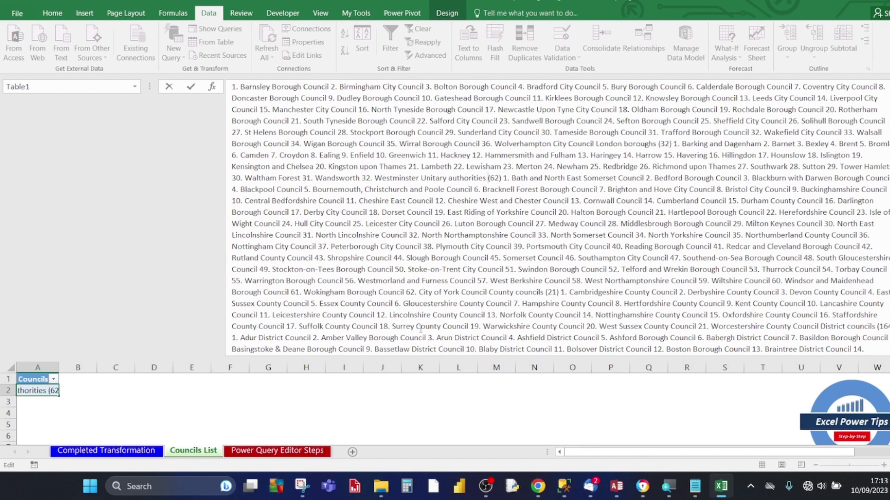
# Collapse the expanded formula bar to a single line and load the Councils table into the Power Query Editor.
pyautogui.moveTo(429, 357); pyautogui.dragTo(357, 94)
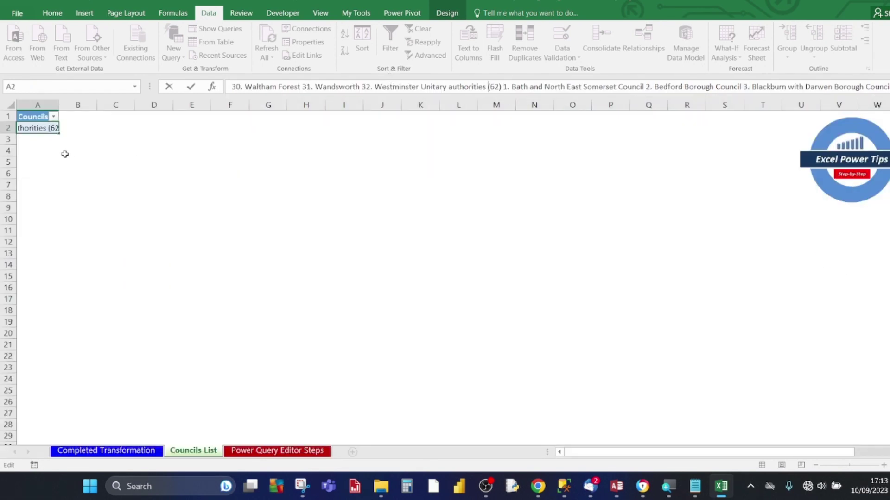
pyautogui.press('Escape')
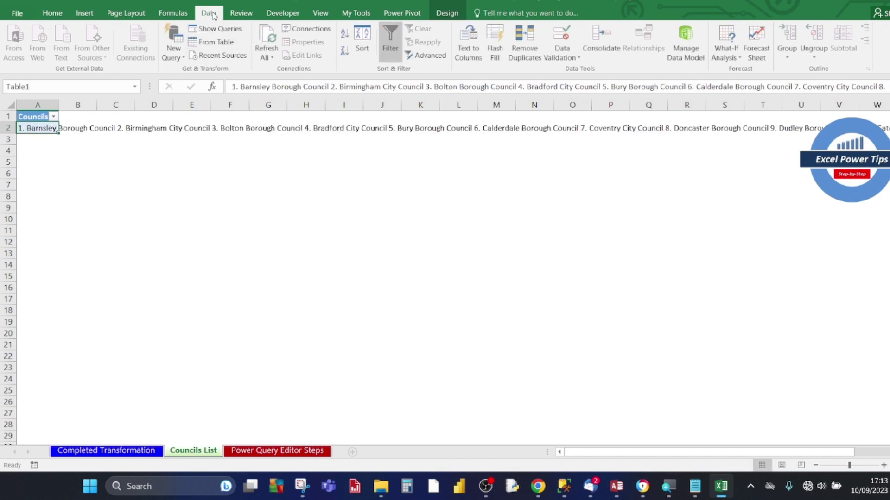
pyautogui.click(214, 48)
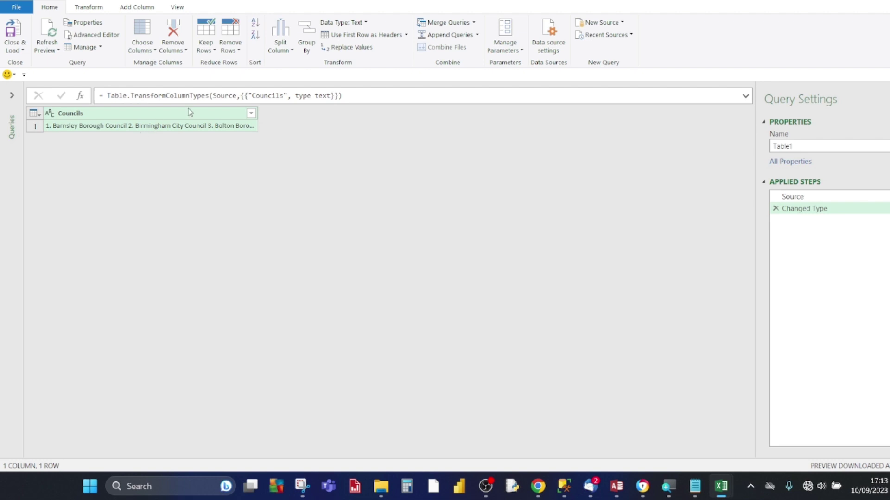
# Split the Councils column by a custom "." delimiter at each occurrence, into rows instead of columns.
pyautogui.click(291, 51)
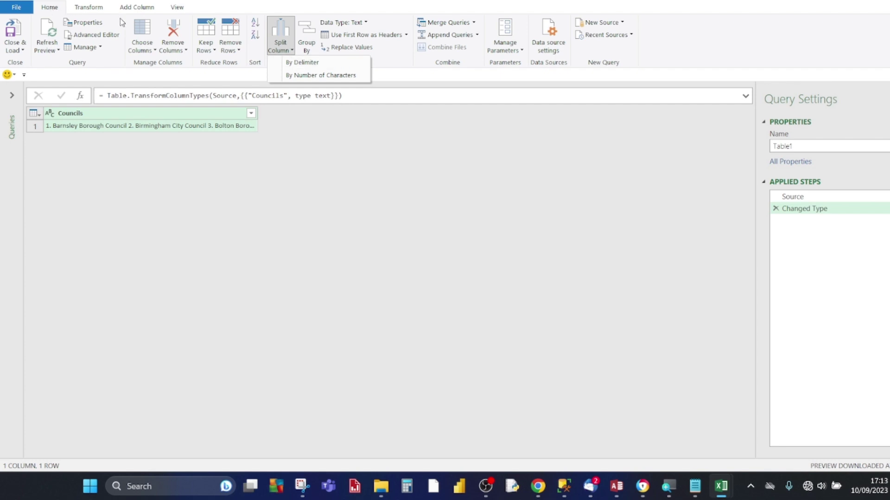
pyautogui.click(300, 67)
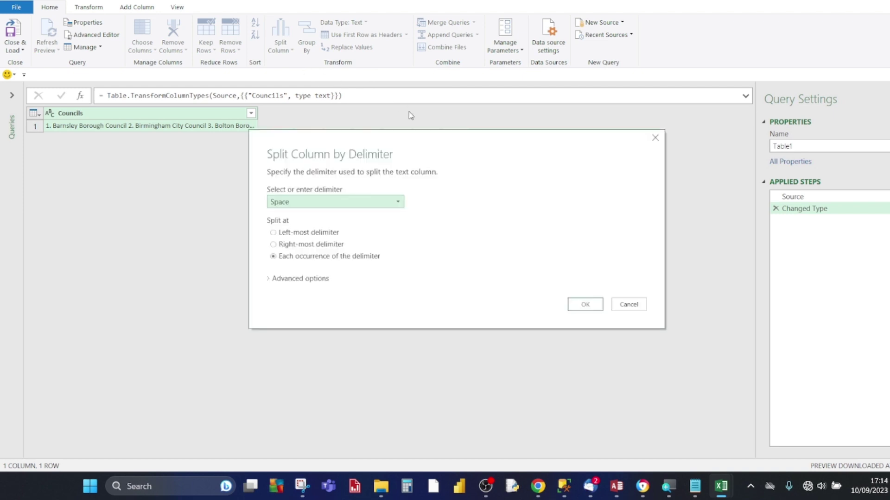
pyautogui.moveTo(431, 139); pyautogui.dragTo(491, 17)
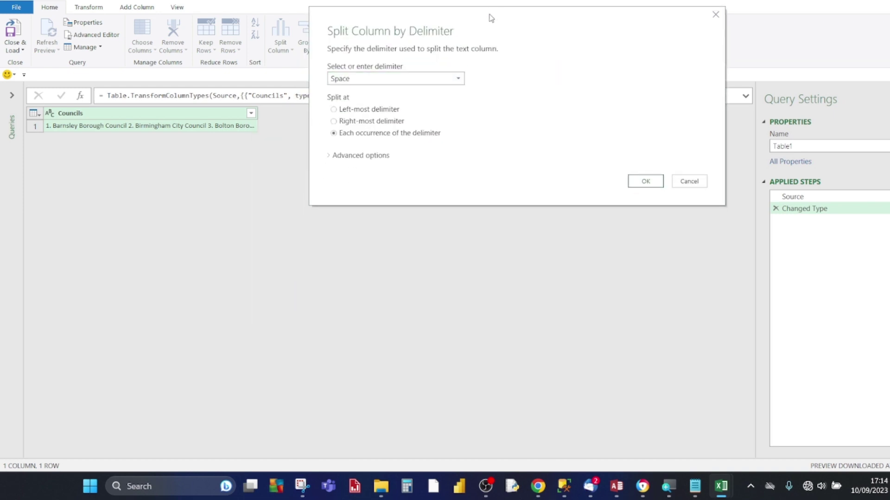
pyautogui.click(459, 80)
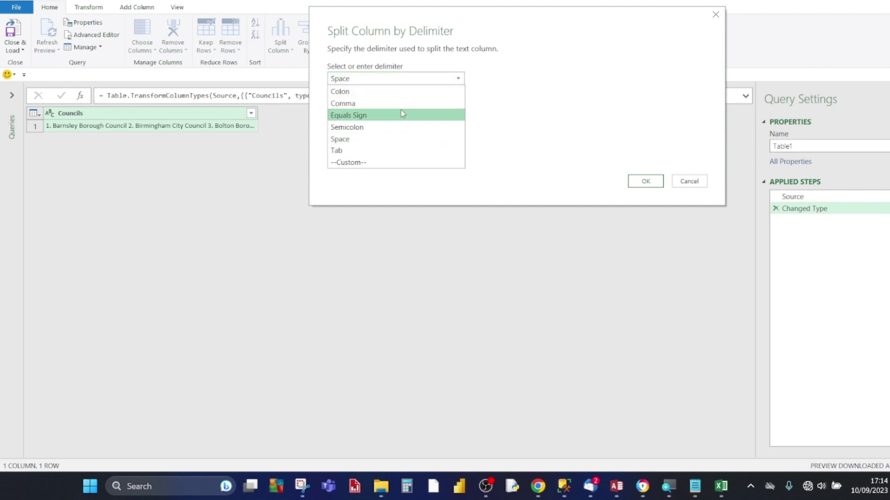
pyautogui.click(371, 163)
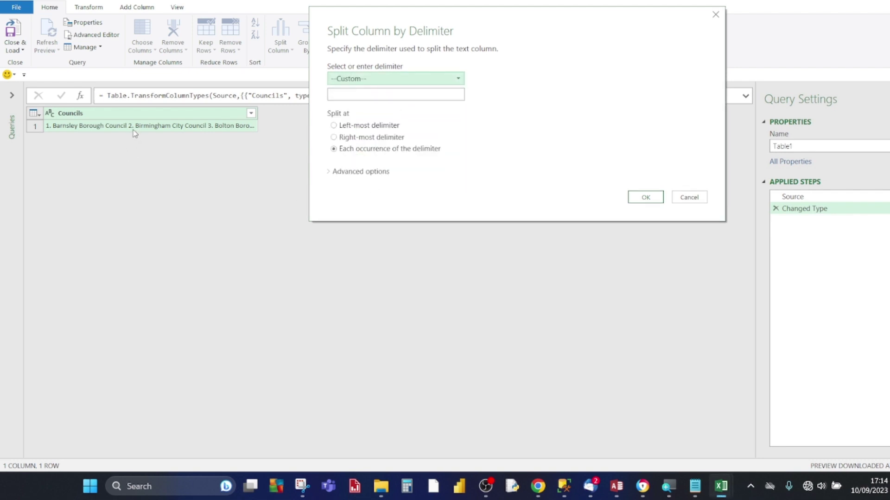
pyautogui.click(356, 95)
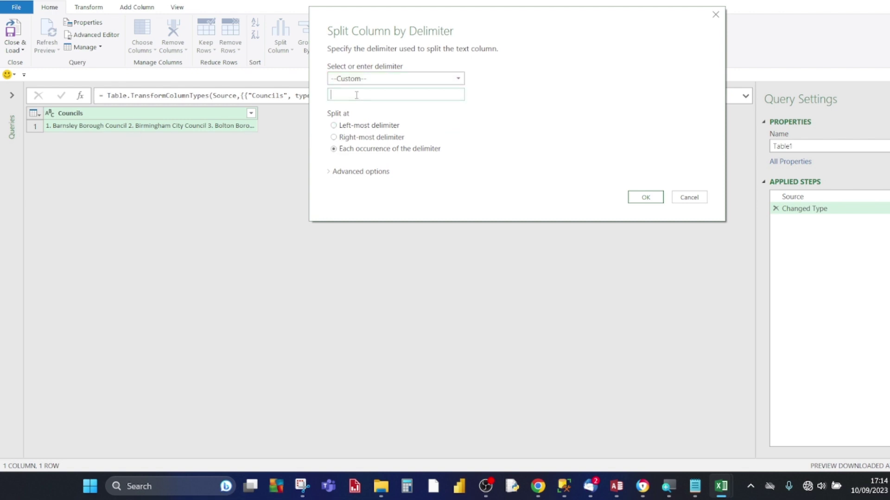
pyautogui.write('.')
pyautogui.click(356, 172)
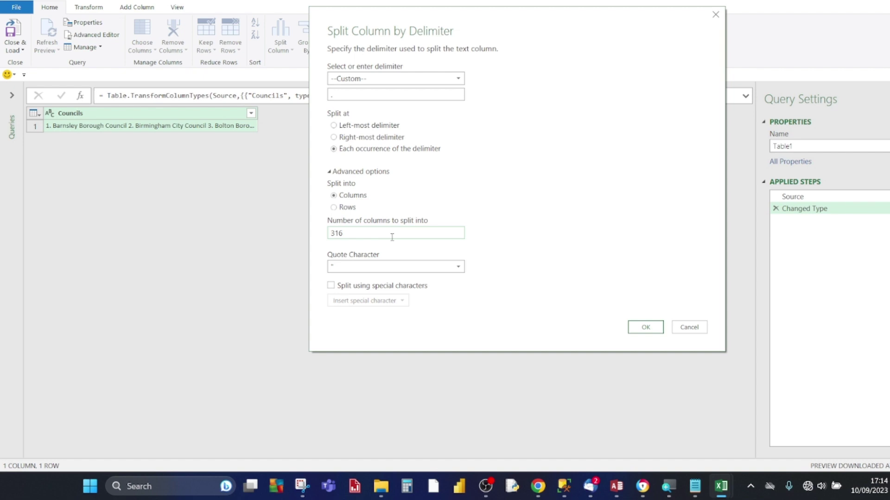
pyautogui.click(334, 208)
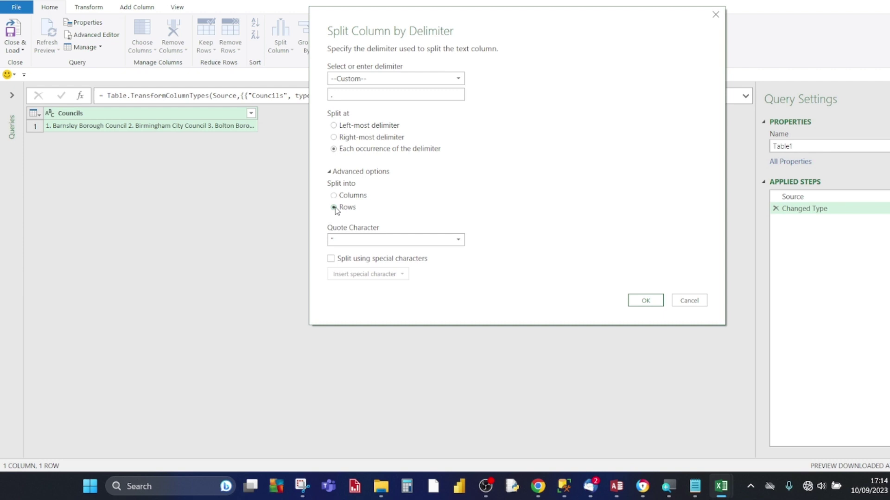
pyautogui.click(643, 306)
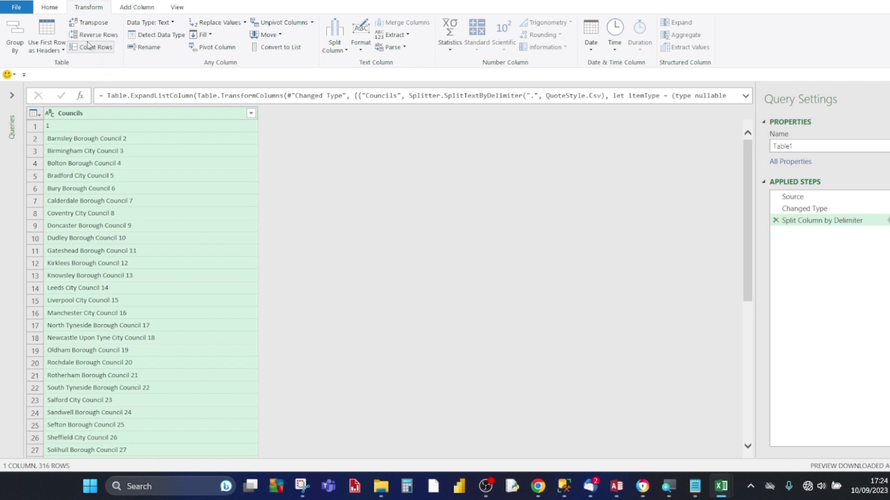
# Remove the top 1 row from the split Councils query.
pyautogui.click(50, 8)
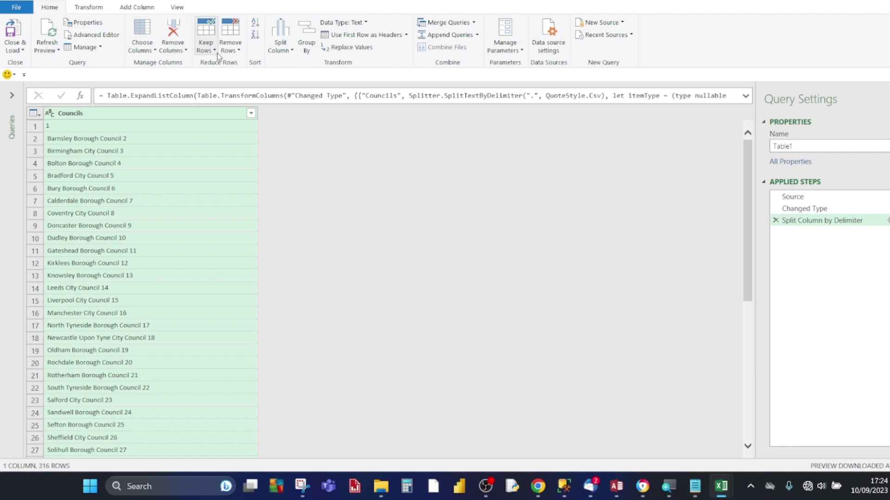
pyautogui.click(238, 51)
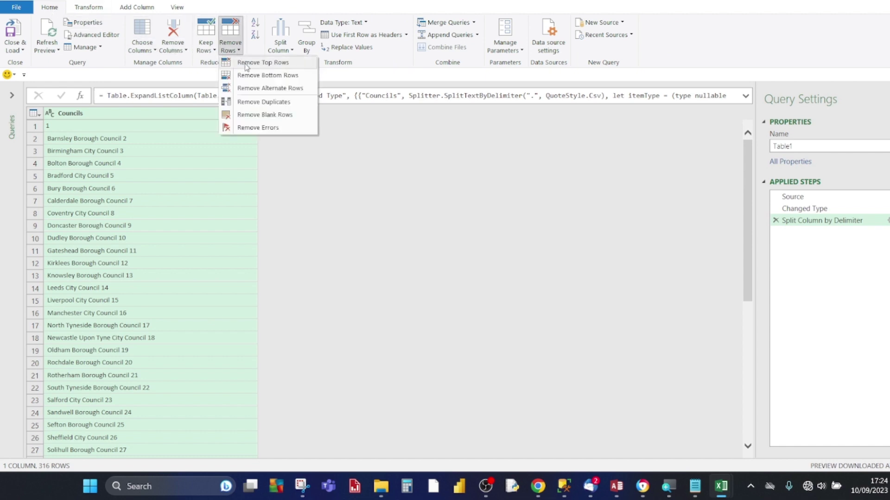
pyautogui.click(246, 64)
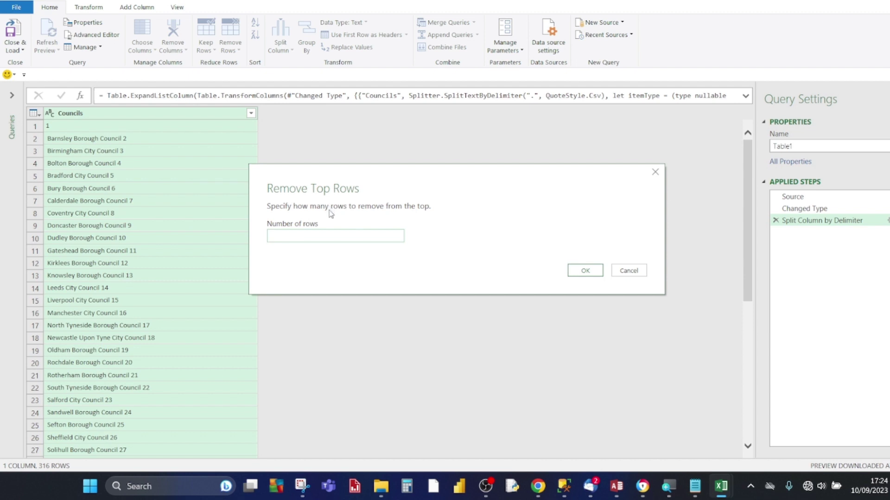
pyautogui.write('1')
pyautogui.click(585, 272)
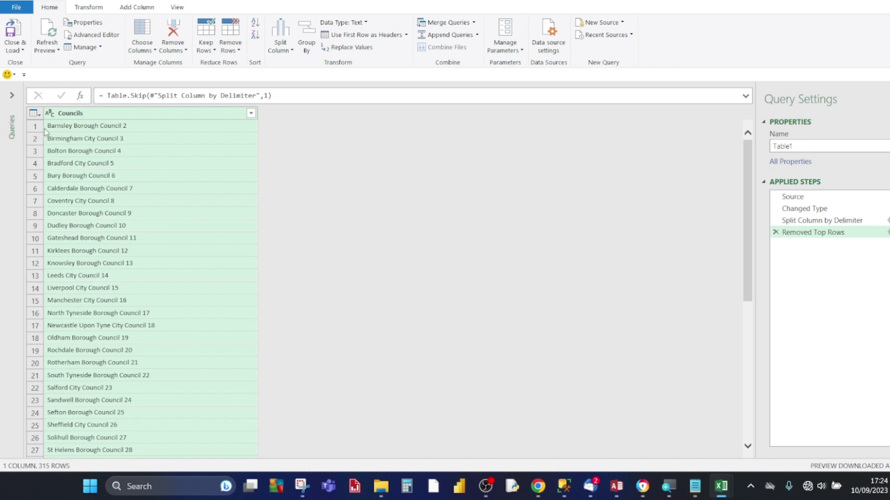
# Trim the leading and trailing spaces from the text in the Councils column.
pyautogui.click(86, 8)
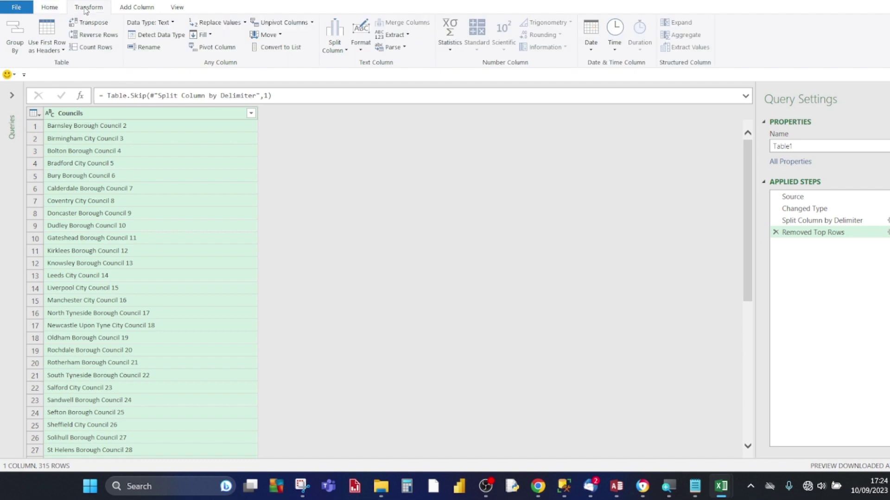
pyautogui.click(361, 50)
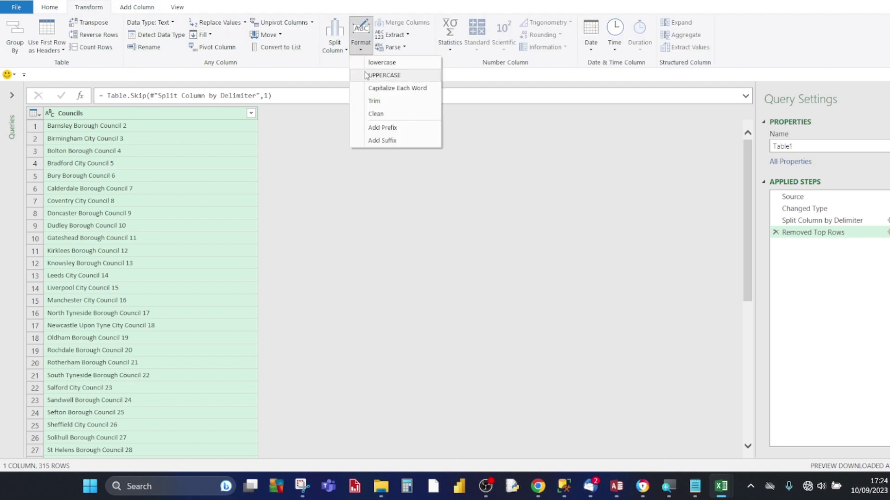
pyautogui.click(373, 101)
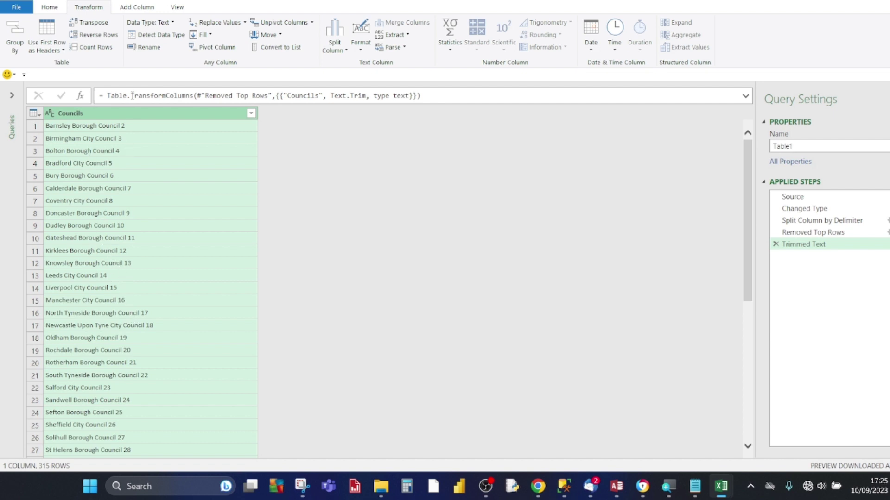
# Start a custom column and name it "Name".
pyautogui.click(126, 10)
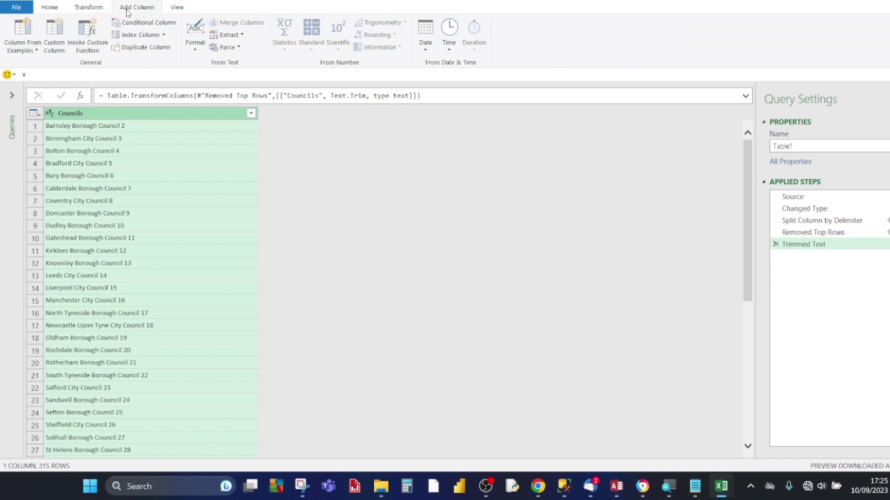
pyautogui.click(54, 46)
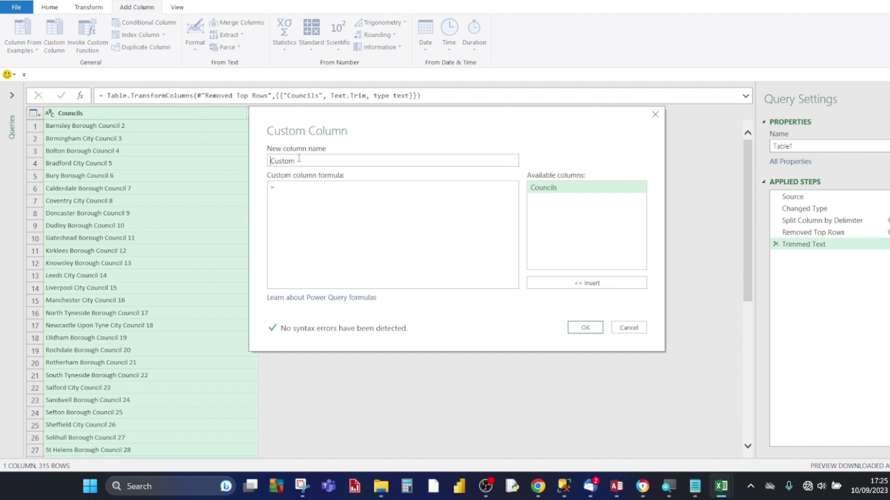
pyautogui.moveTo(380, 120); pyautogui.dragTo(404, 56)
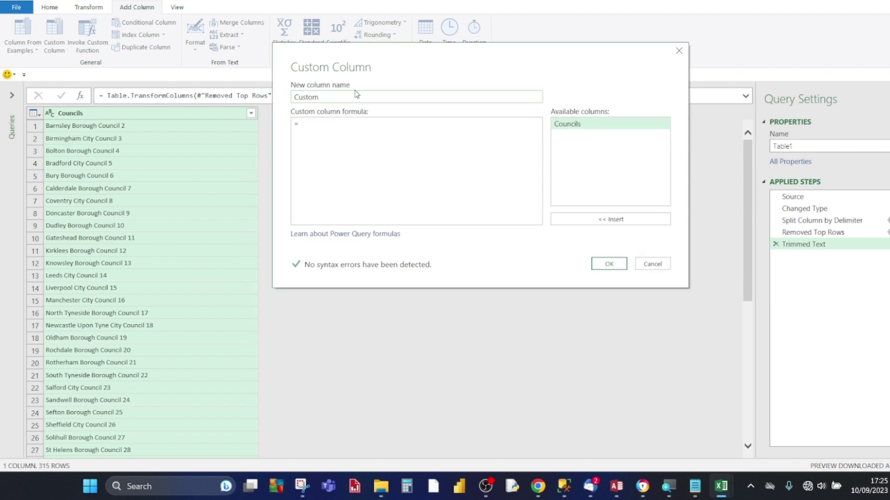
pyautogui.doubleClick(323, 98)
pyautogui.write('Name')
# Enter the custom column formula Text.Remove([Councils], { }) with an empty character list.
pyautogui.click(315, 127)
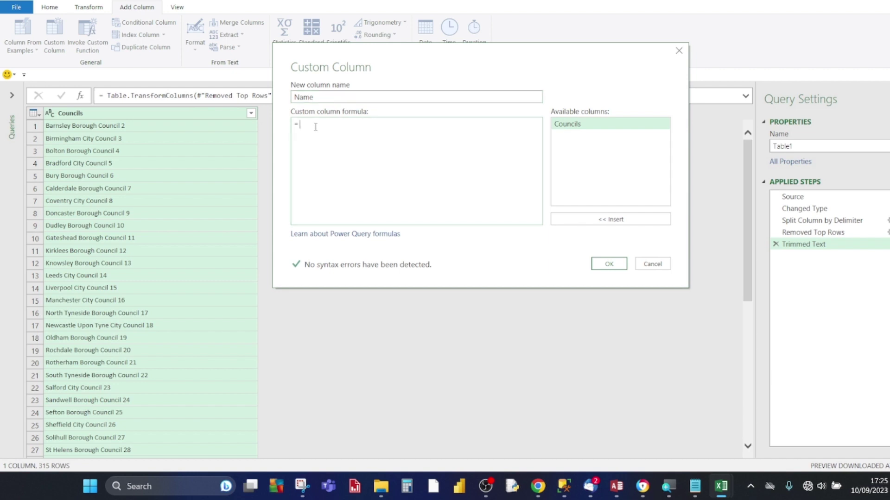
pyautogui.write('Text.Remove(')
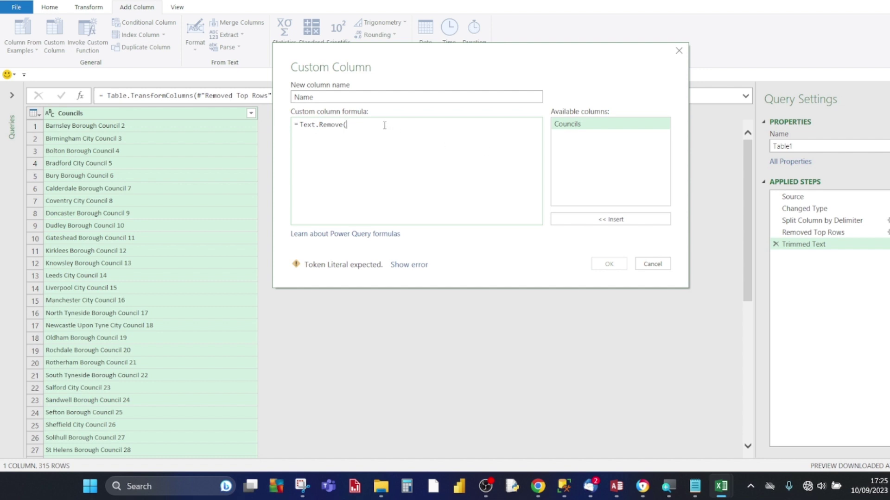
pyautogui.click(569, 125)
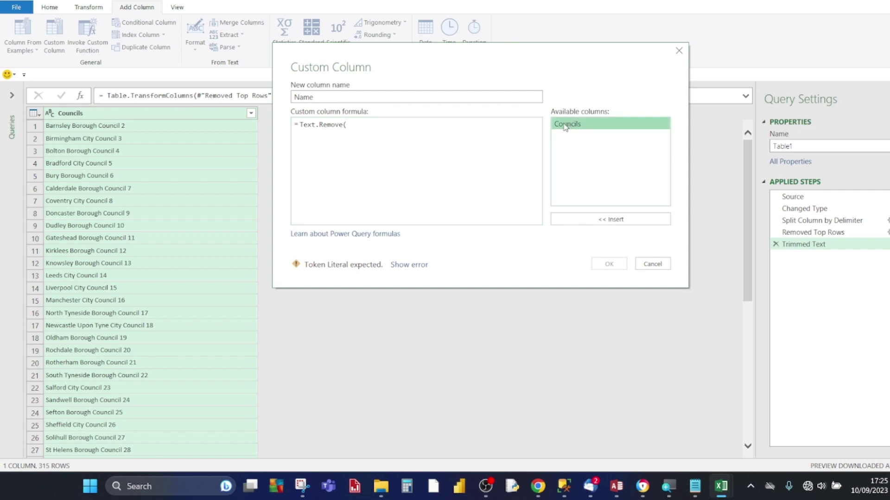
pyautogui.click(597, 220)
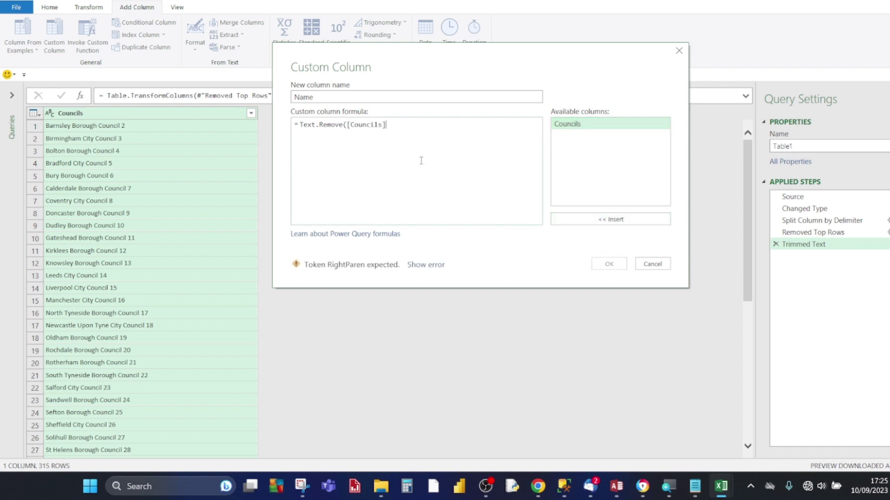
pyautogui.write(',')
pyautogui.write('{  ')
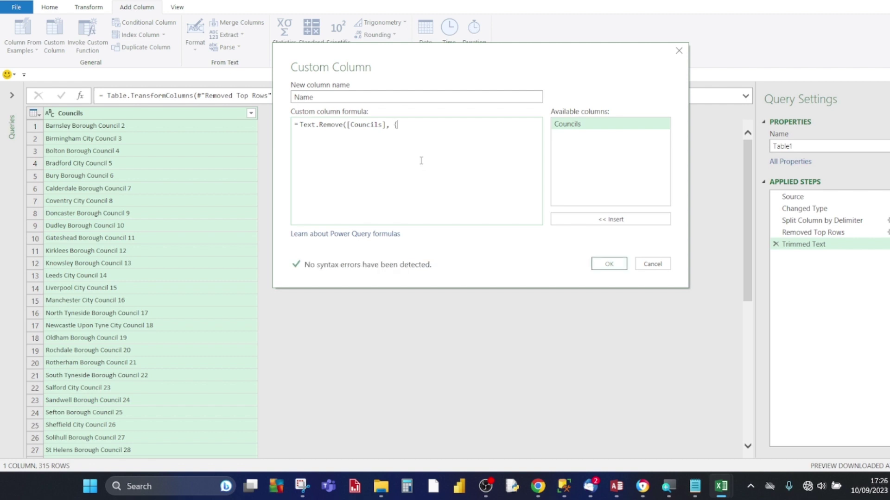
pyautogui.write('}')
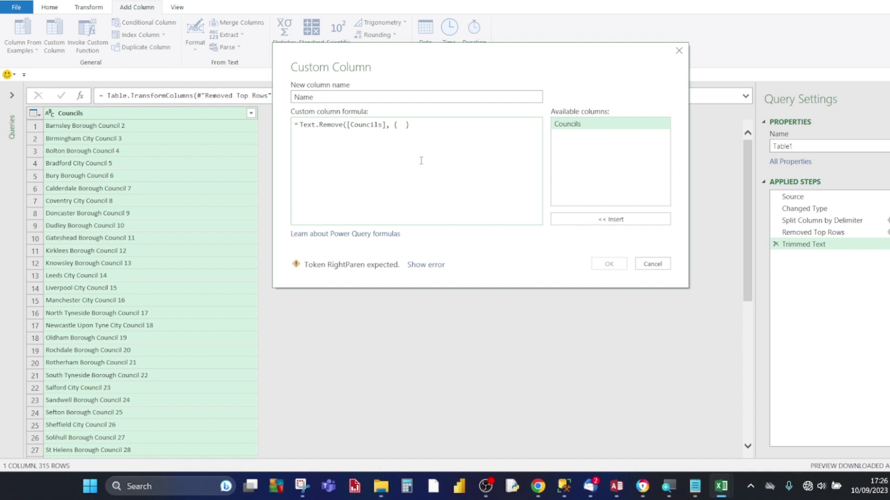
pyautogui.write(' )')
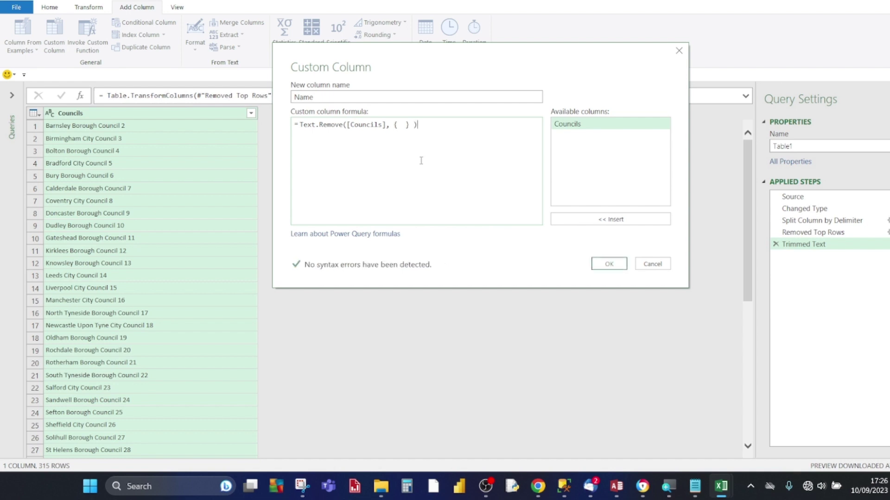
# Fill the Text.Remove character list with "0".."9","(",")" and add the Name column to the query.
pyautogui.press('Left')
pyautogui.press('Left')
pyautogui.press('Left')
pyautogui.write('"0"')
pyautogui.write('.."9","')
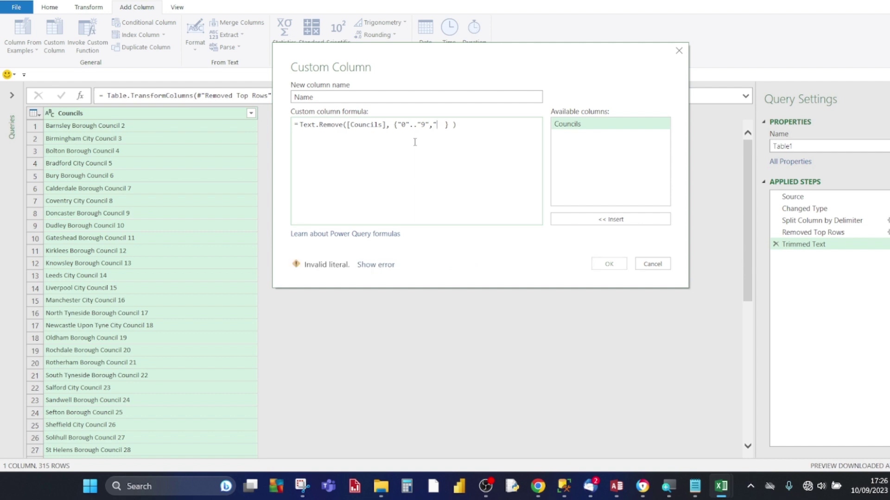
pyautogui.write('("')
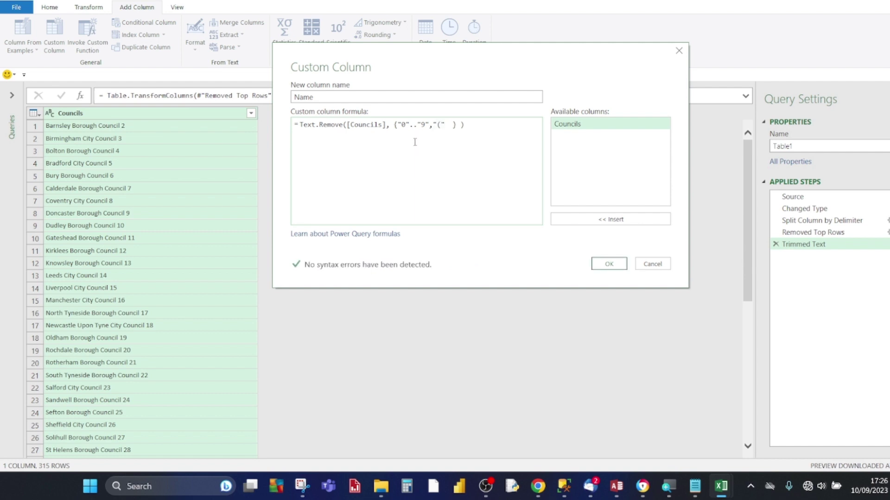
pyautogui.write(',"')
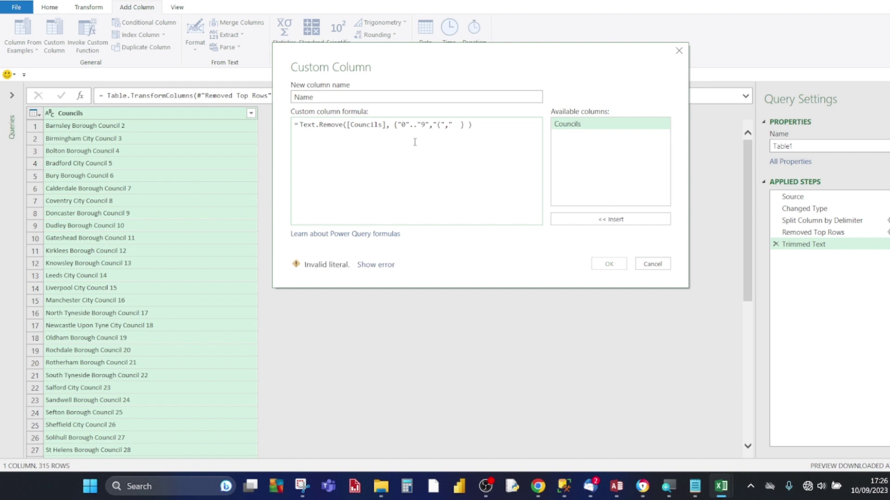
pyautogui.write(')"')
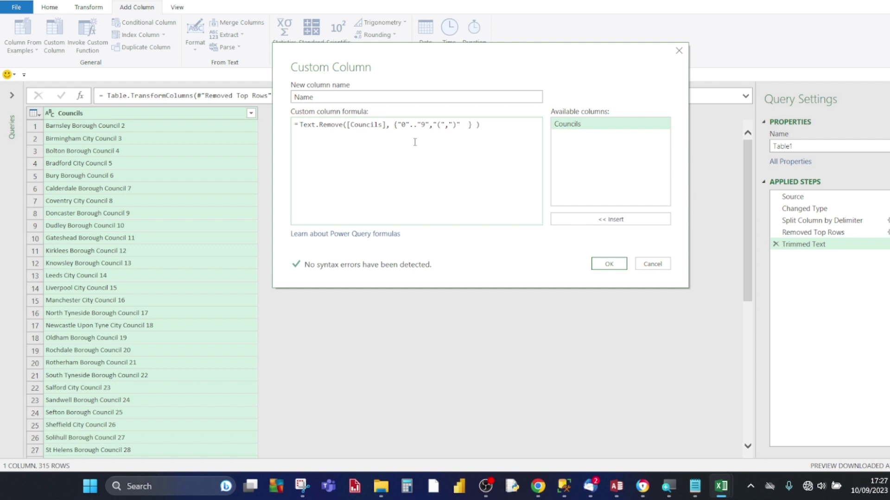
pyautogui.press('Delete')
pyautogui.press('Delete')
pyautogui.click(606, 264)
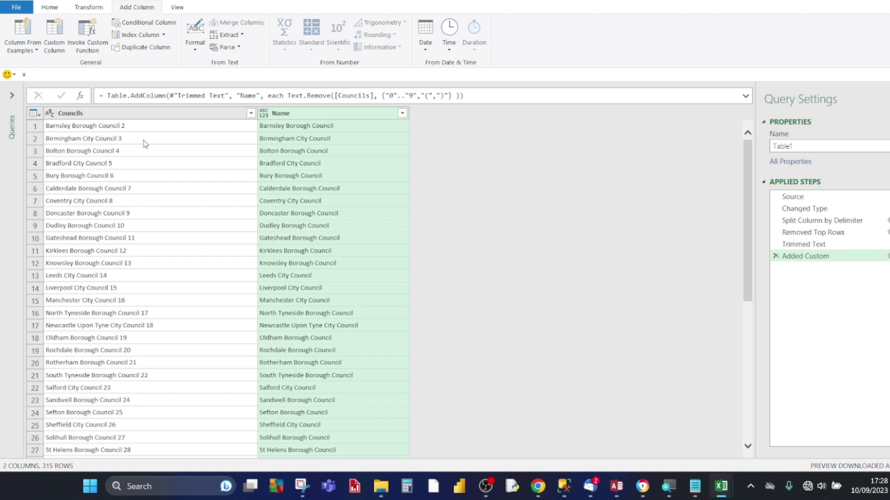
# Review the distinct values of the new Name column in its filter list, leaving the column unfiltered.
pyautogui.click(402, 114)
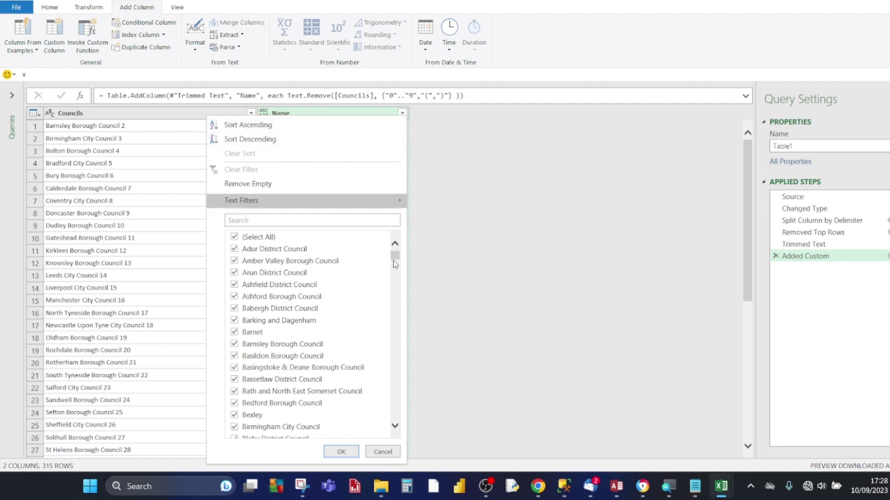
pyautogui.moveTo(396, 260); pyautogui.dragTo(423, 147)
pyautogui.click(423, 148)
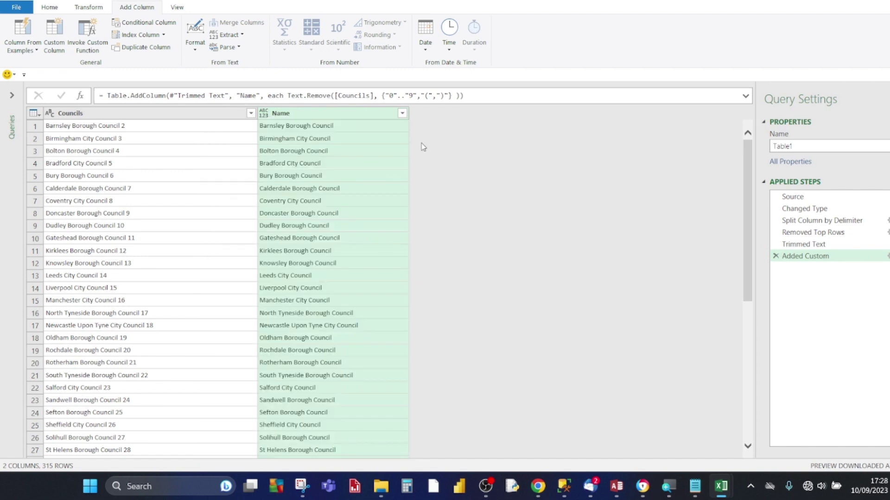
# Close the query editor with Close & Load To so the load destination can be chosen.
pyautogui.click(50, 7)
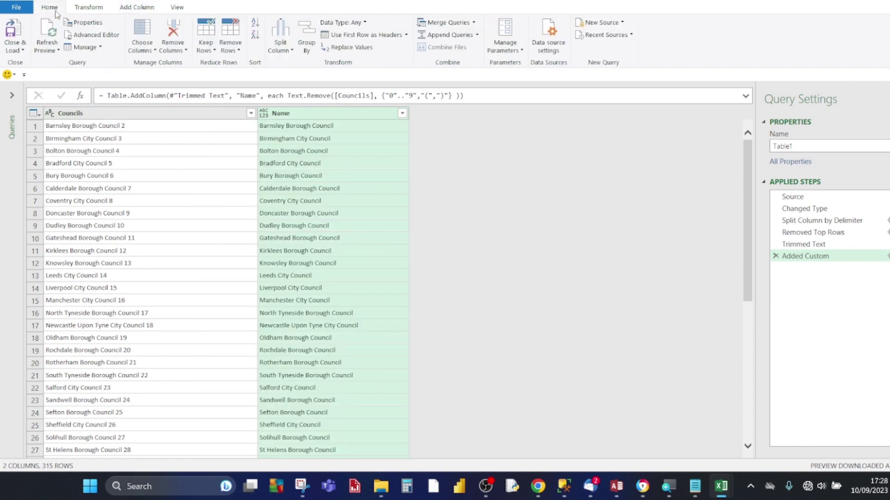
pyautogui.click(21, 55)
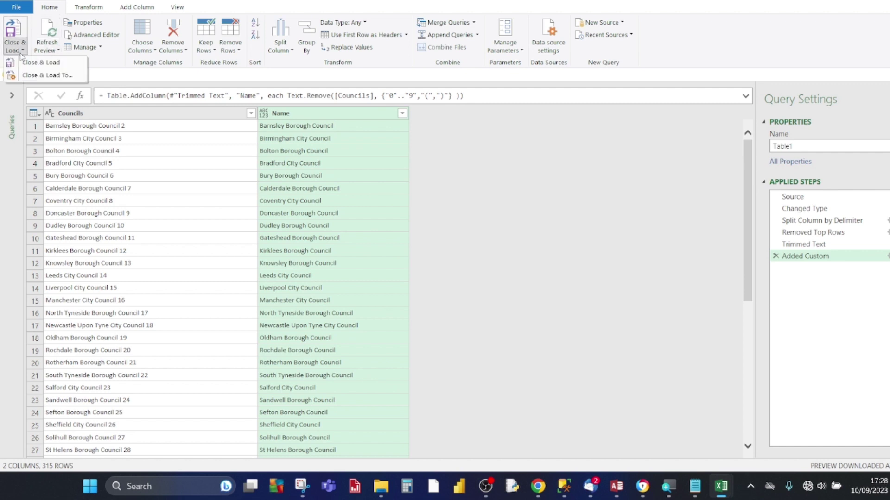
pyautogui.click(41, 76)
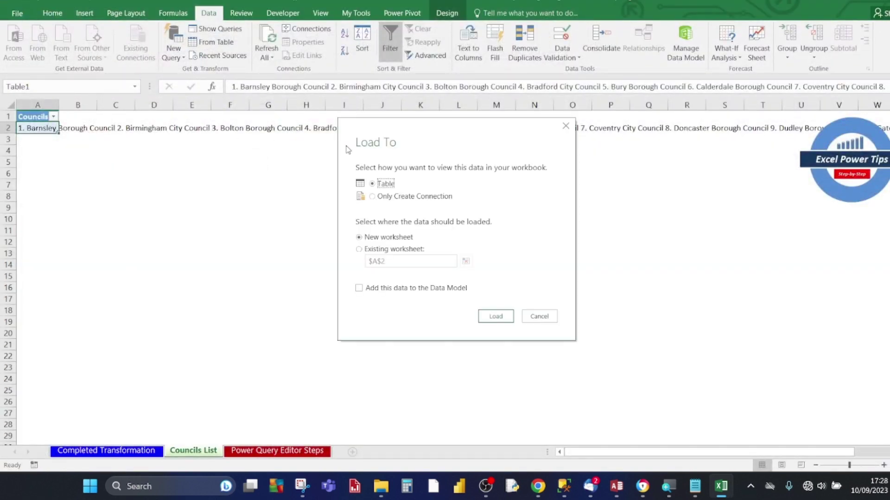
pyautogui.moveTo(430, 137); pyautogui.dragTo(423, 105)
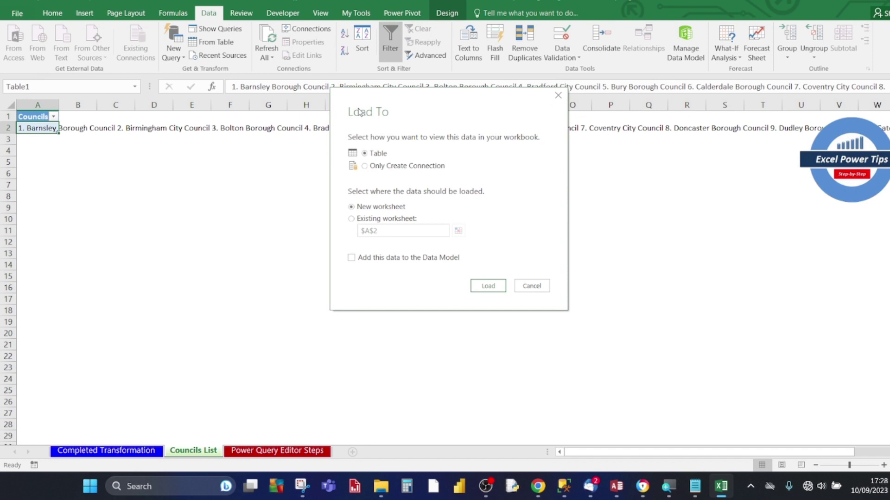
# Load the query as a table into the existing worksheet, starting at cell $A$5.
pyautogui.click(351, 219)
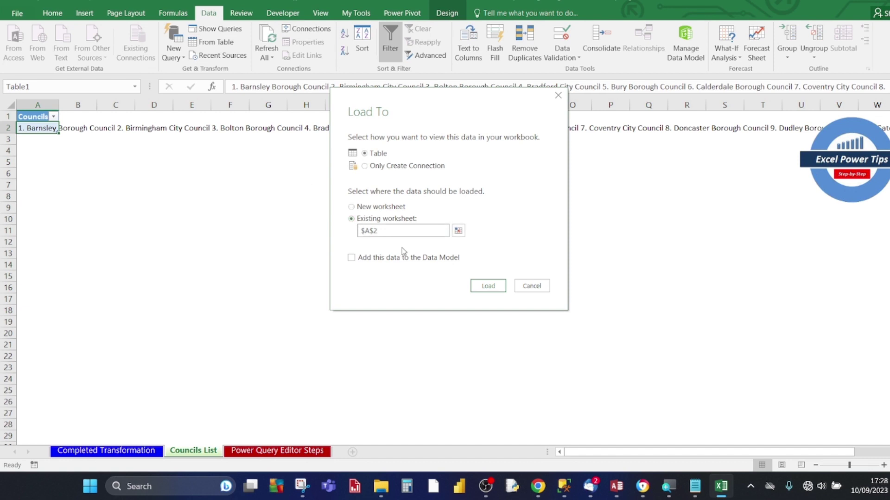
pyautogui.click(458, 232)
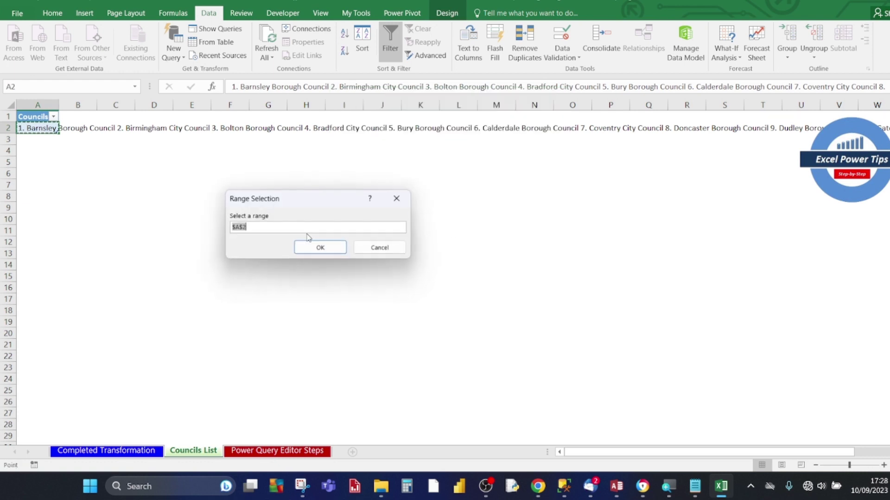
pyautogui.click(34, 162)
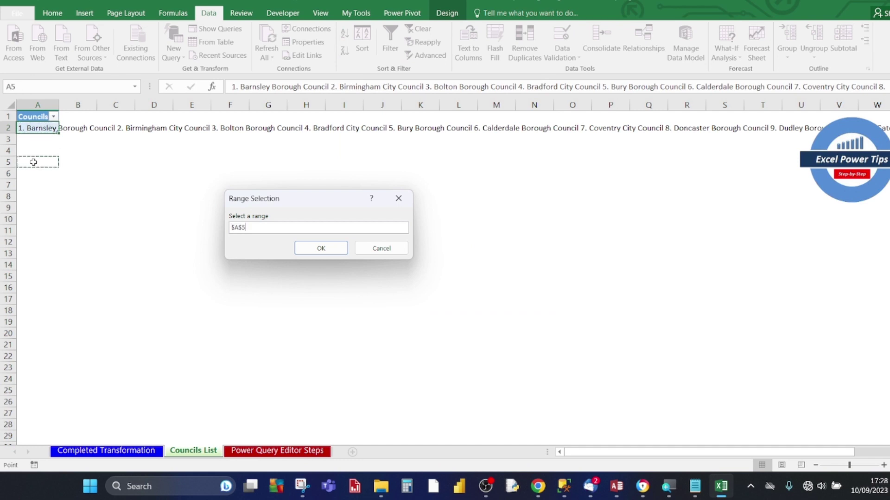
pyautogui.click(343, 250)
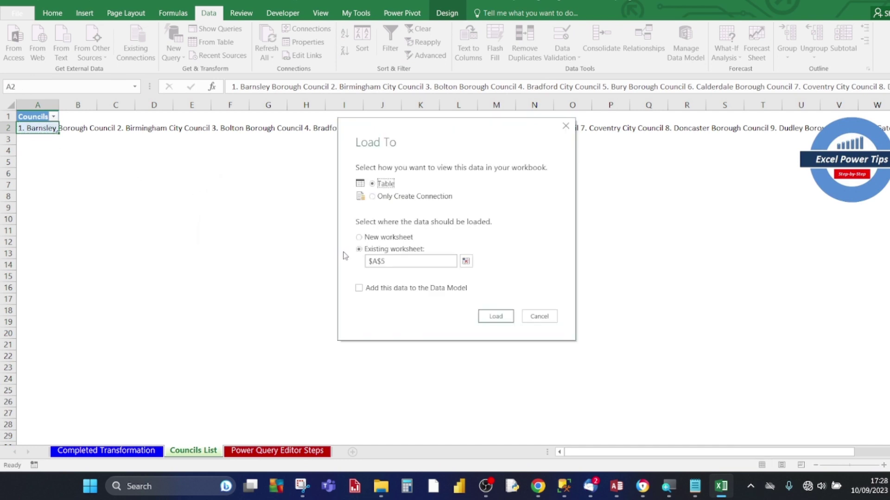
pyautogui.click(497, 319)
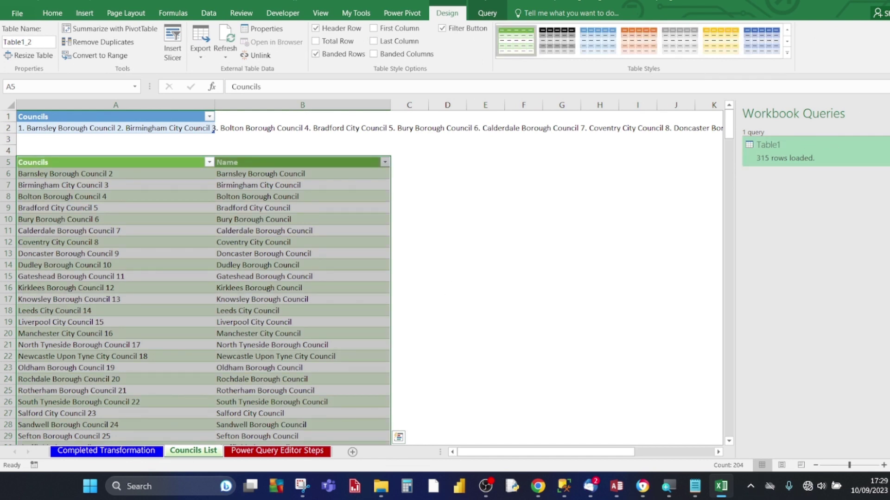
# Check the council names in the loaded table's Name column through its filter list without applying a filter.
pyautogui.click(278, 244)
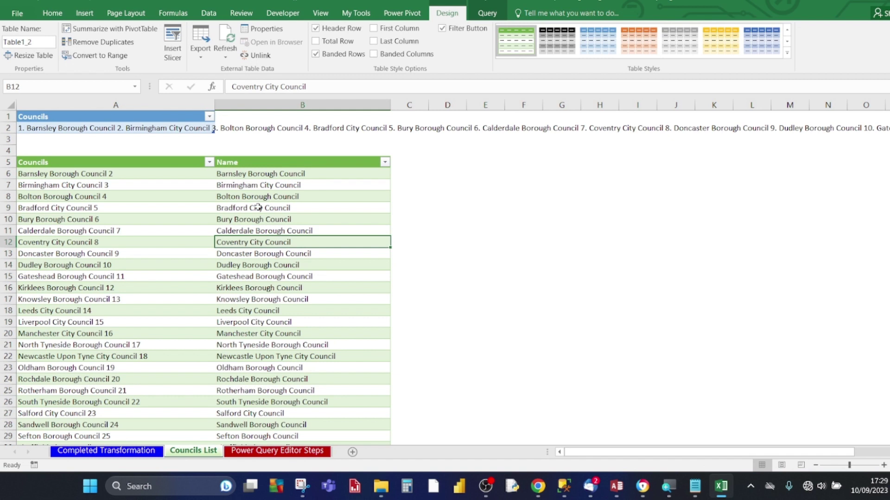
pyautogui.click(384, 162)
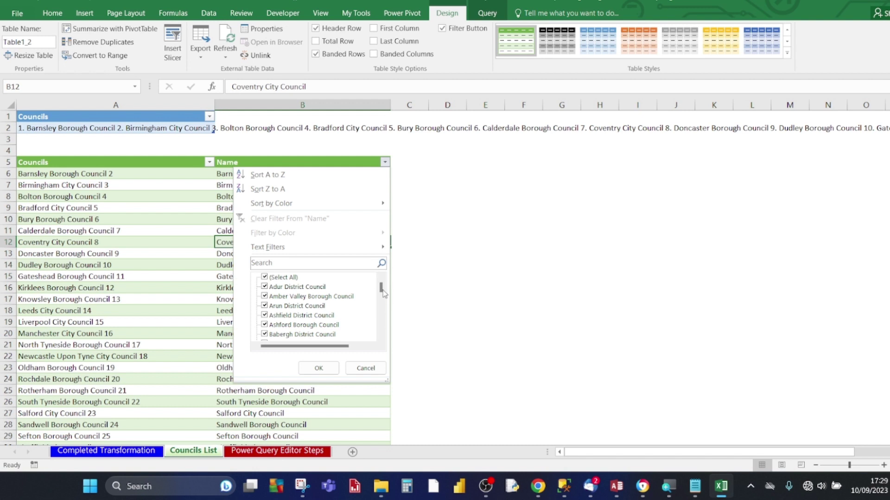
pyautogui.moveTo(381, 289)
pyautogui.mouseDown()
pyautogui.moveTo(381, 325)
pyautogui.moveTo(377, 283)
pyautogui.mouseUp()
pyautogui.click(427, 276)
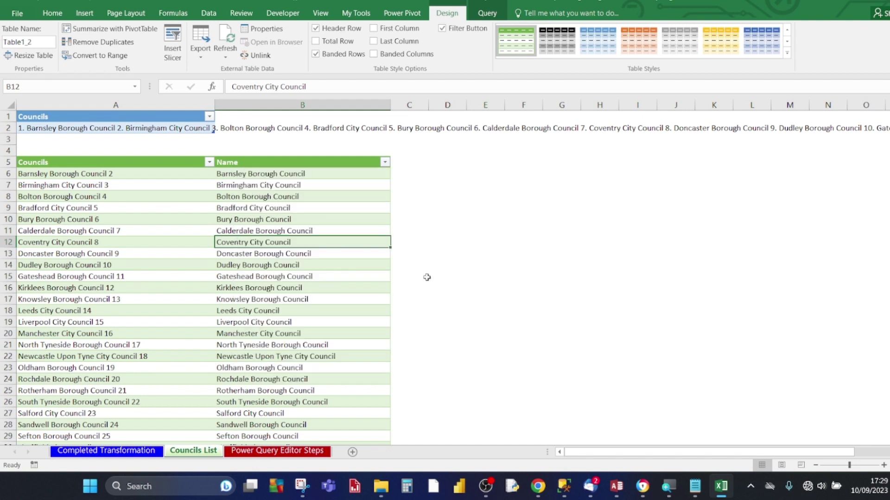
# Inspect the final rows of the loaded table's Name column and return to cell A1.
pyautogui.click(285, 219)
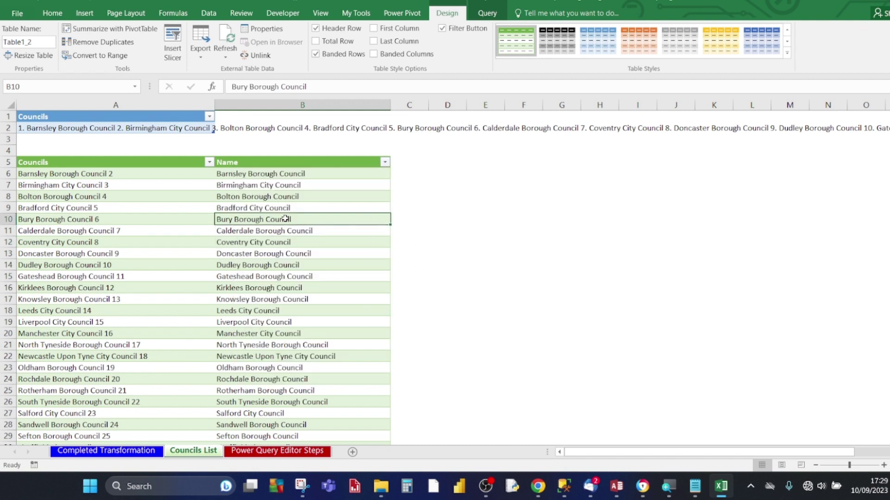
pyautogui.hotkey('ctrl', 'shift', 'Down')
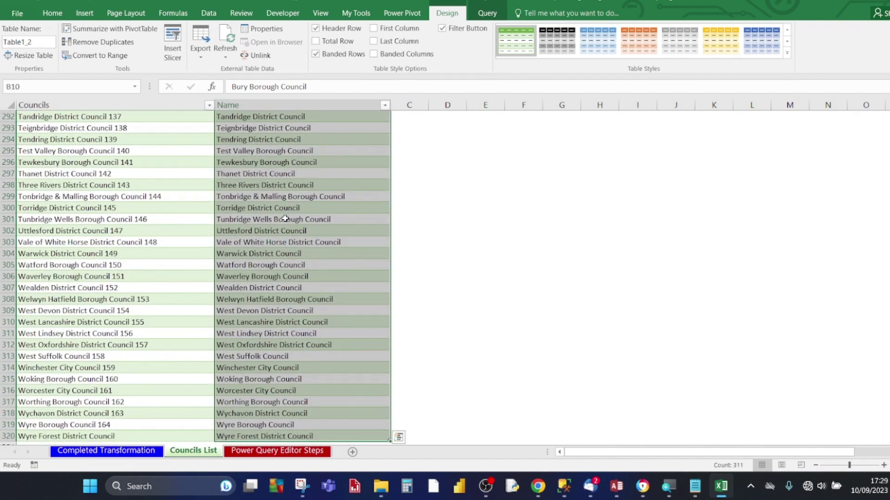
pyautogui.click(315, 436)
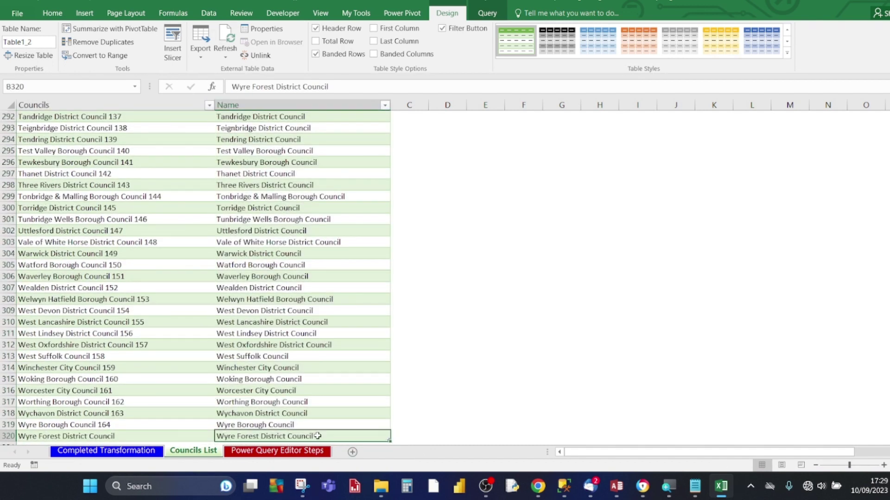
pyautogui.click(309, 425)
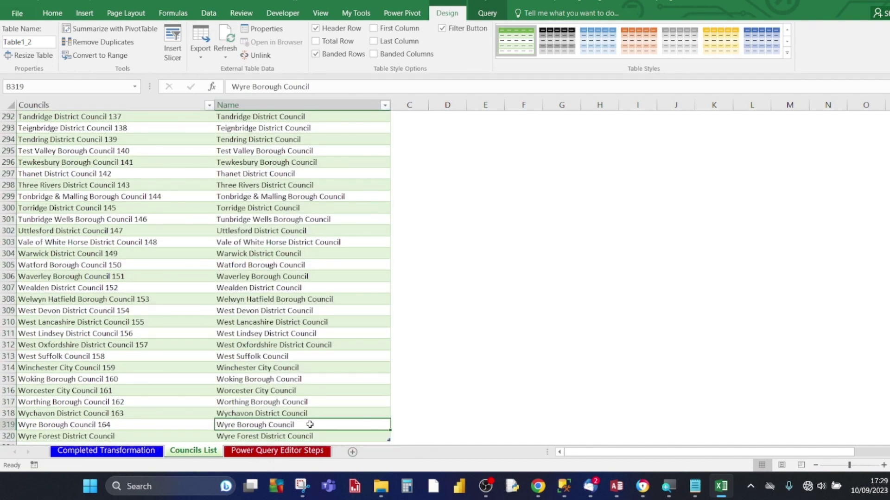
pyautogui.hotkey('ctrl', 'Home')
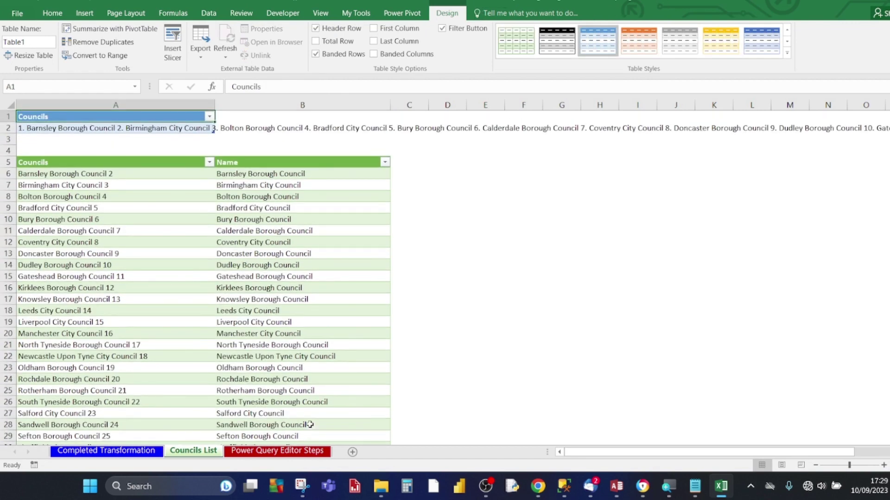